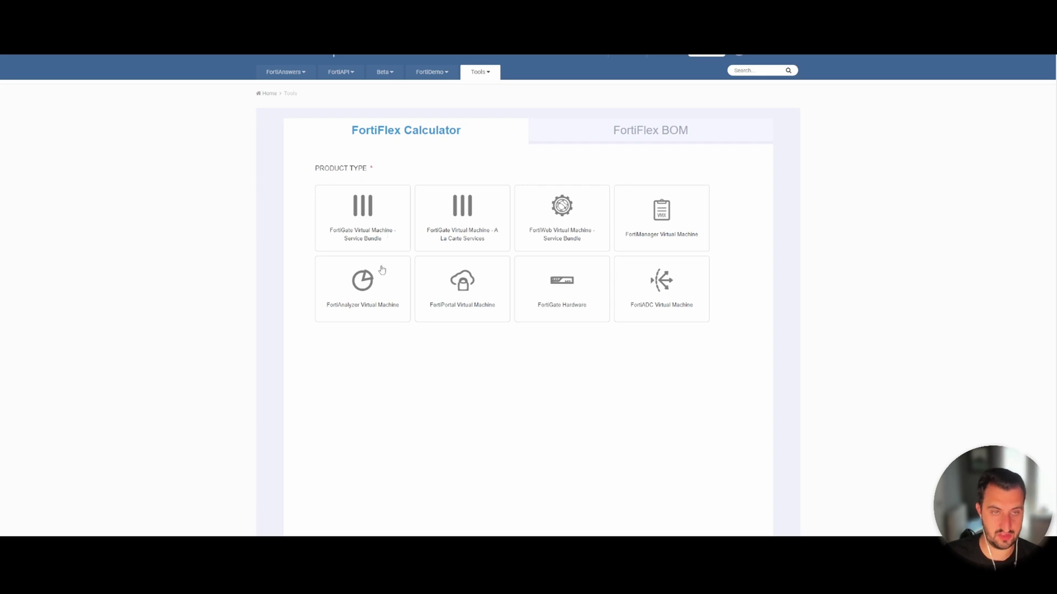
Price a FortiGate VM bundle at CPU size VM-04 with Enterprise, then move to à la carte services
{"action": "left_click", "coordinate": [393, 247]}
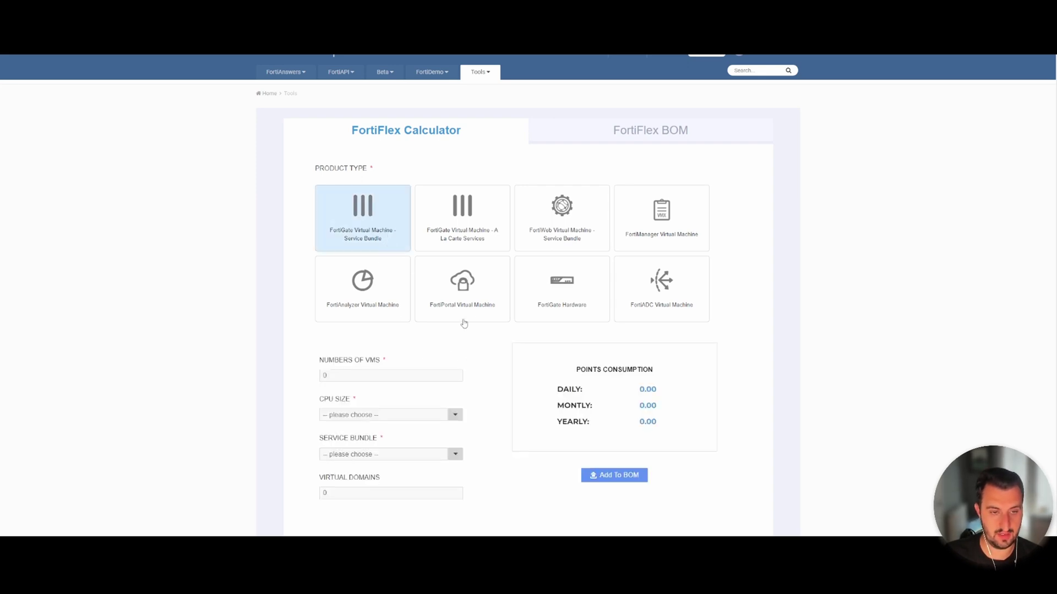
{"action": "left_click", "coordinate": [369, 413]}
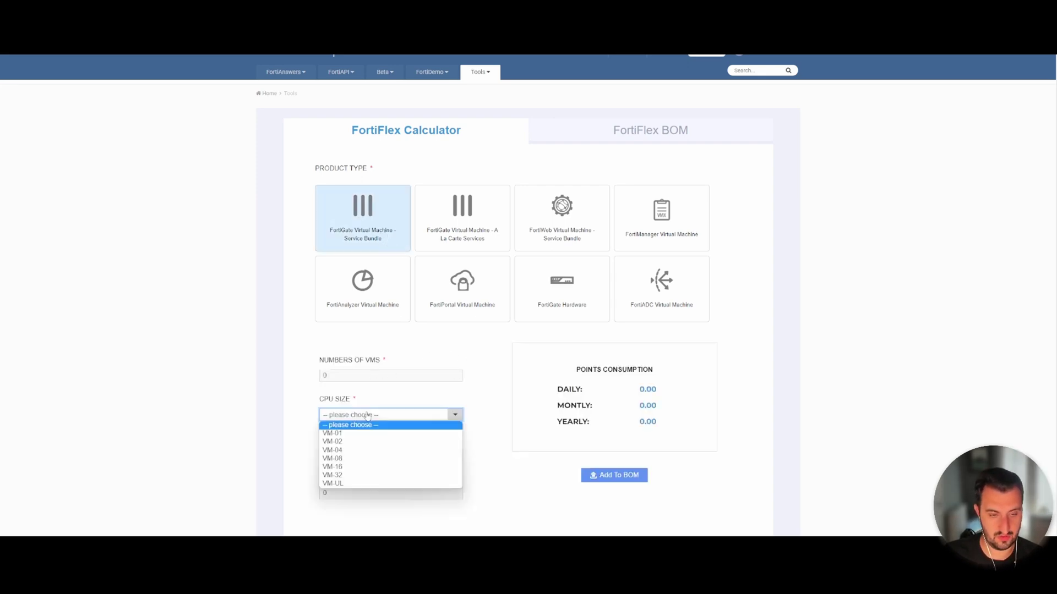
{"action": "left_click", "coordinate": [356, 450]}
{"action": "left_click", "coordinate": [362, 452]}
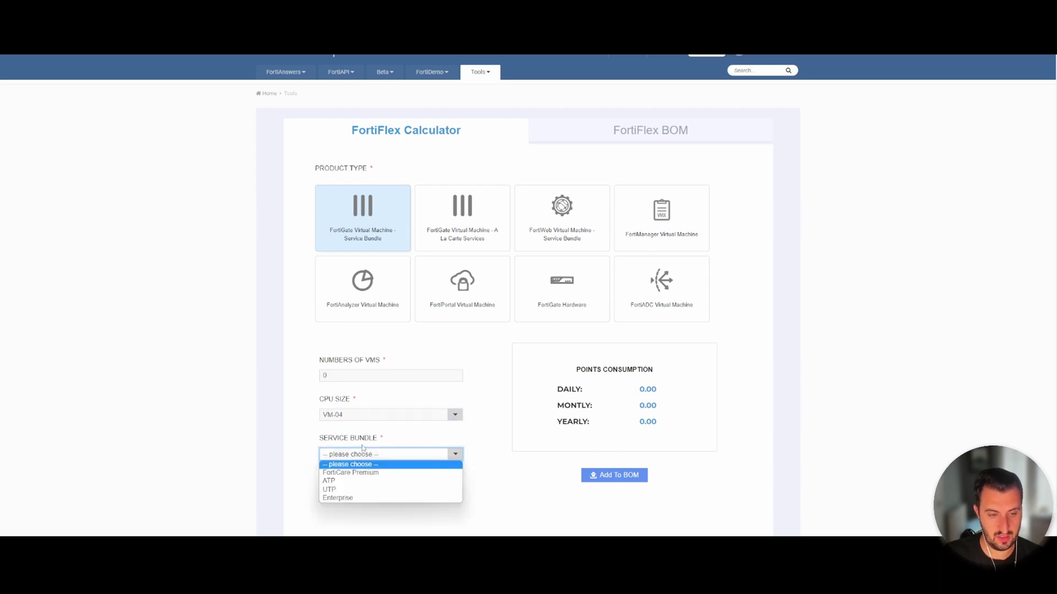
{"action": "left_click", "coordinate": [348, 498]}
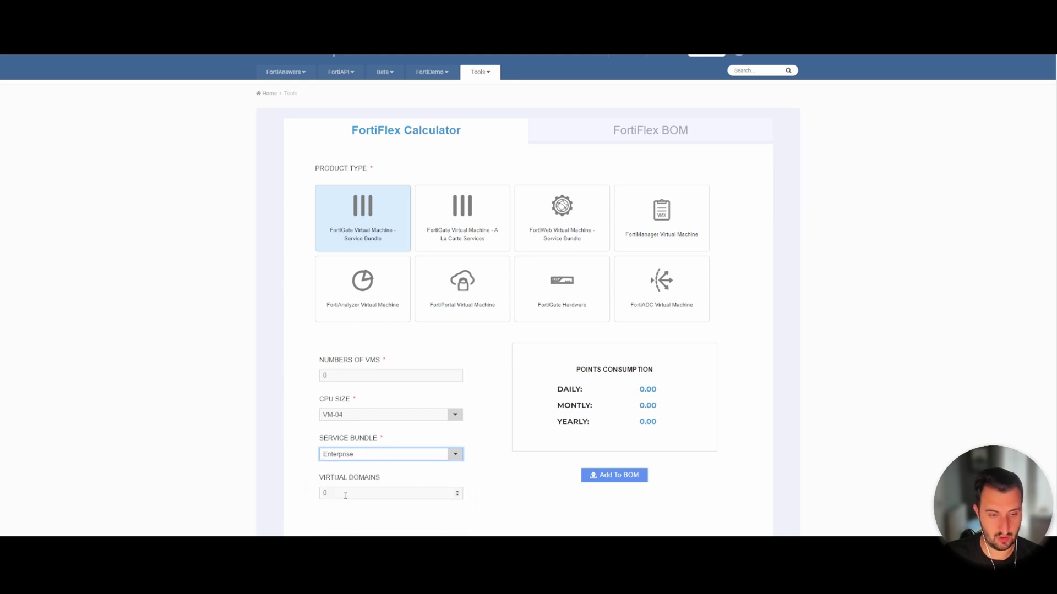
{"action": "left_click", "coordinate": [351, 492]}
{"action": "key", "text": "ctrl+a"}
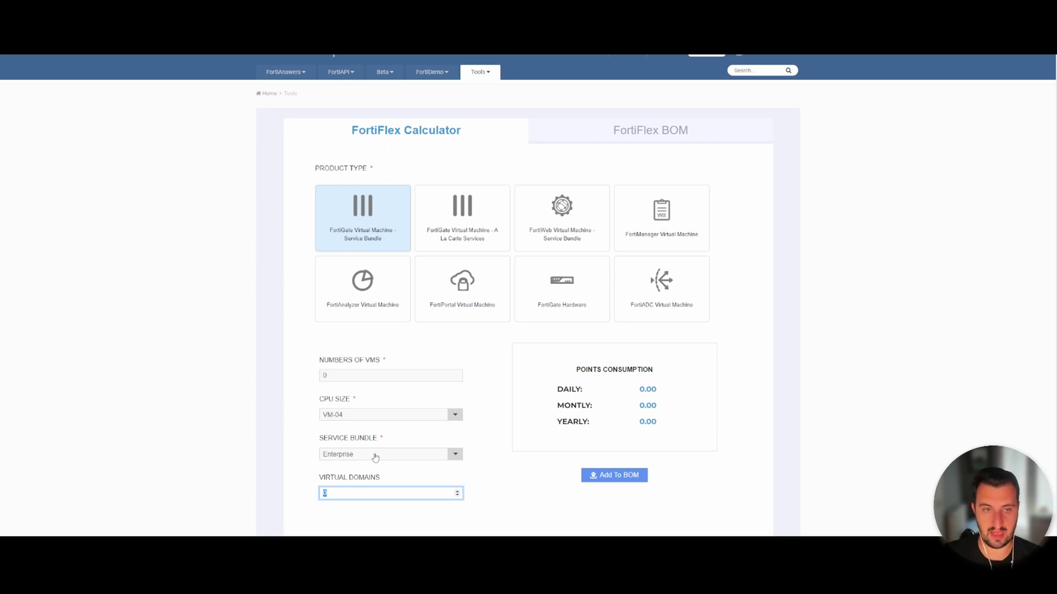
{"action": "left_click", "coordinate": [455, 238]}
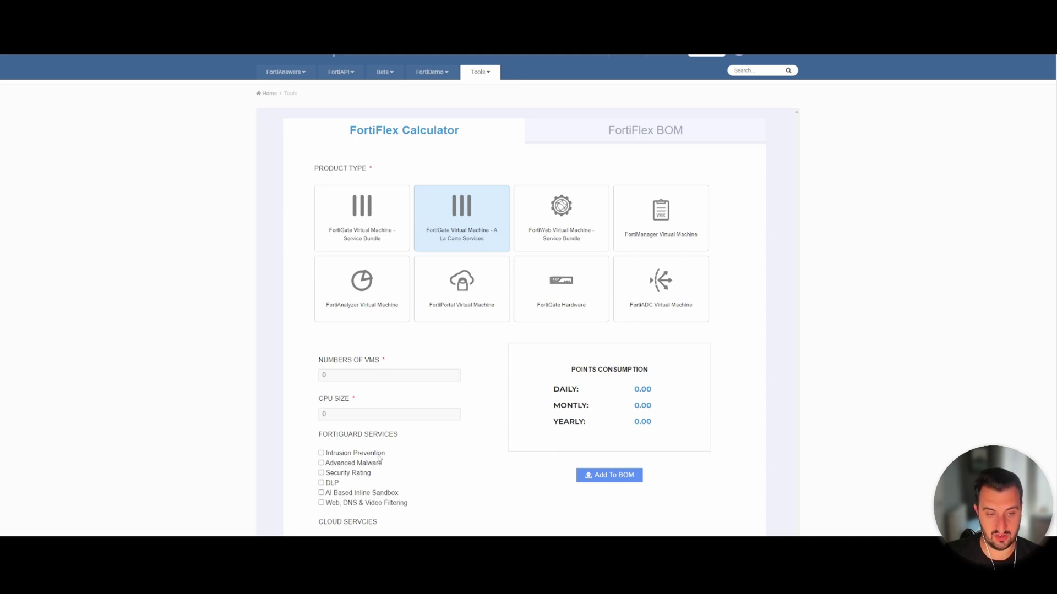
Estimate 1 VM with CPU size 1 plus Web, DNS & Video Filtering, giving 941.70 points yearly
{"action": "scroll", "coordinate": [1051, 254], "scroll_direction": "down", "scroll_amount": 1}
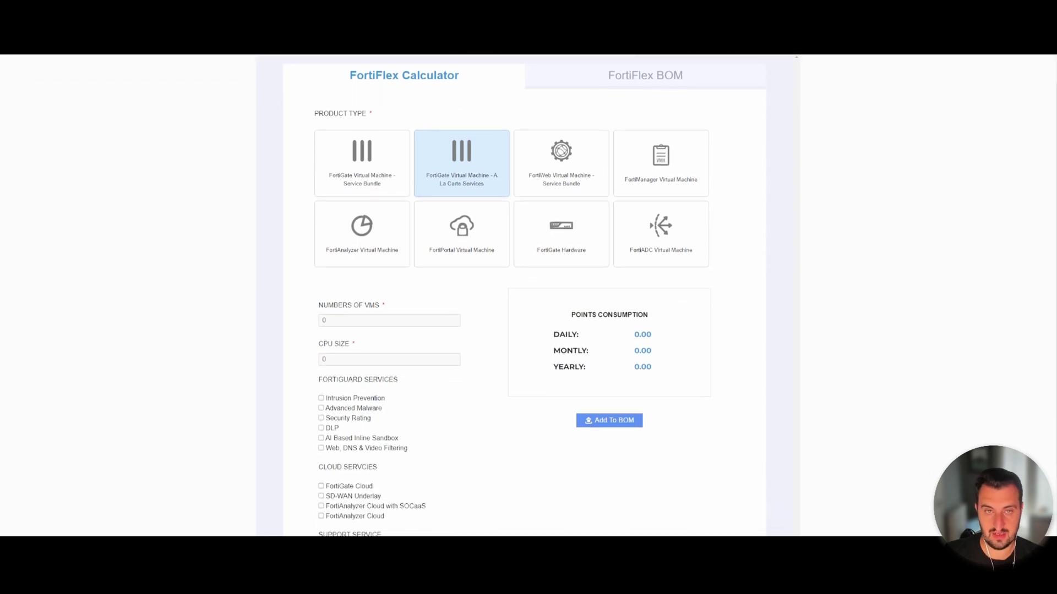
{"action": "left_click", "coordinate": [369, 321]}
{"action": "type", "text": "1"}
{"action": "left_click", "coordinate": [423, 359]}
{"action": "type", "text": "1"}
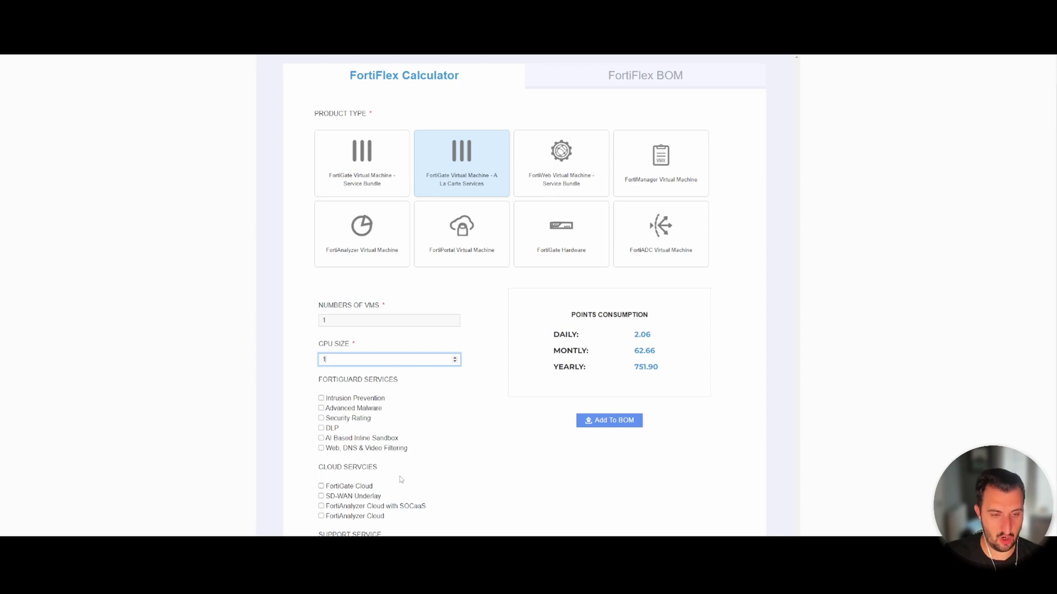
{"action": "left_click", "coordinate": [340, 451]}
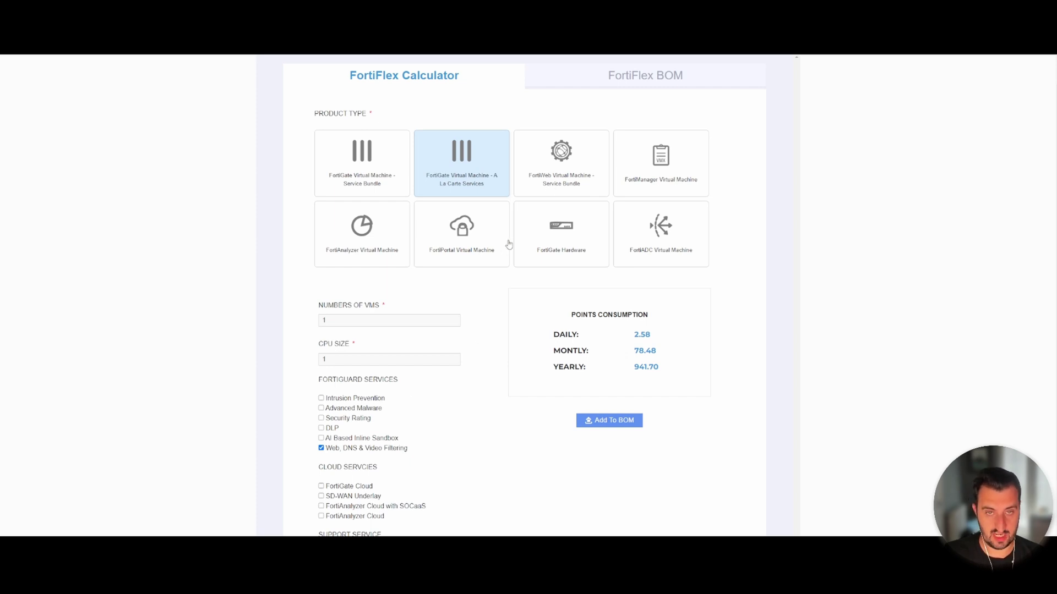
Try the FortiWeb VM product, then select FortiManager Virtual Machine instead
{"action": "left_click", "coordinate": [553, 195]}
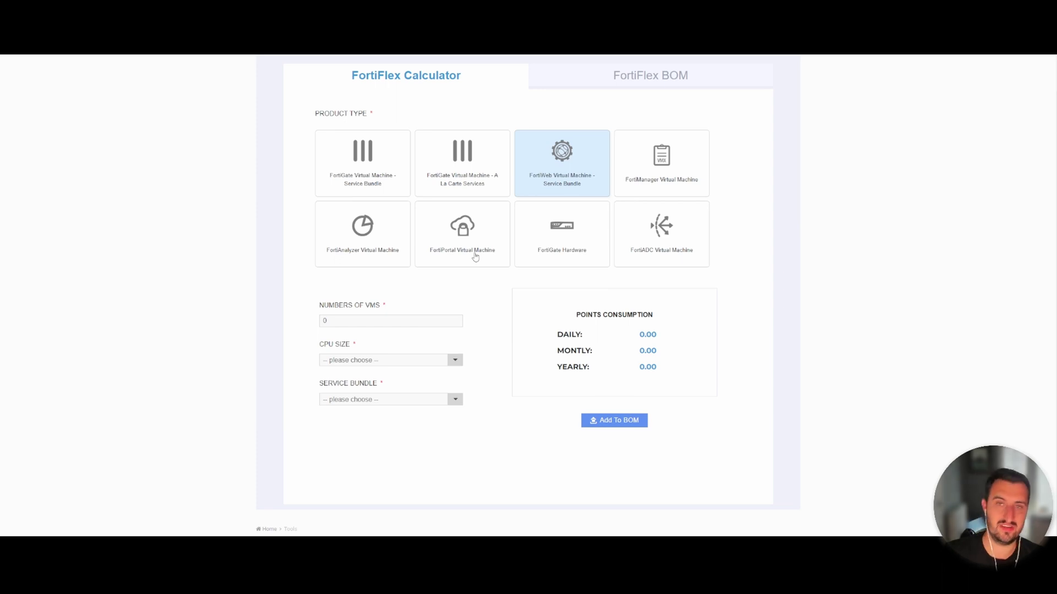
{"action": "left_click", "coordinate": [669, 181]}
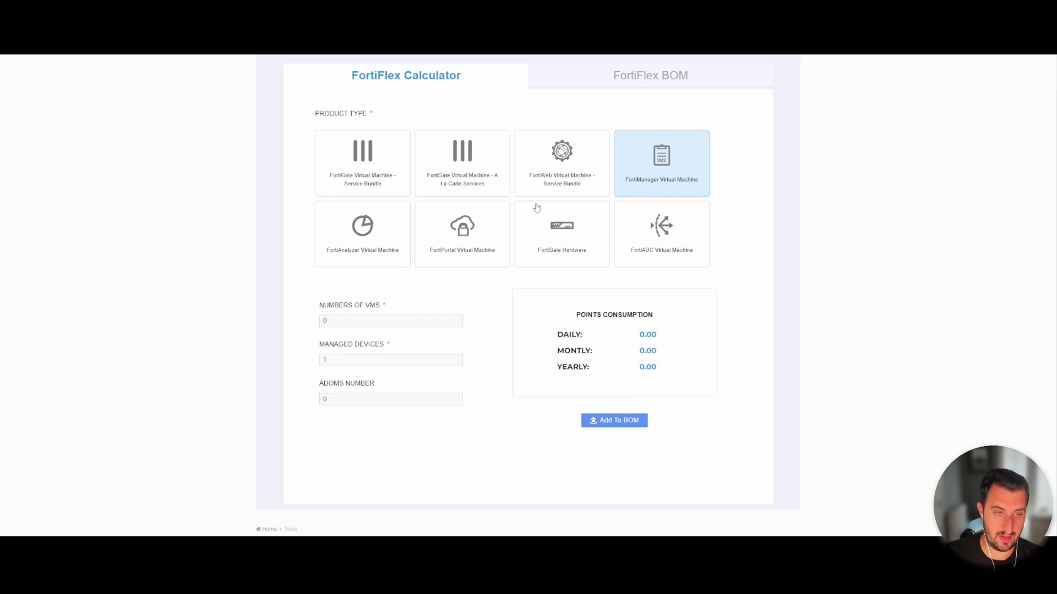
Check FortiAnalyzer VM, return to FortiManager VM and raise managed devices from 5 to 7
{"action": "left_click", "coordinate": [368, 230]}
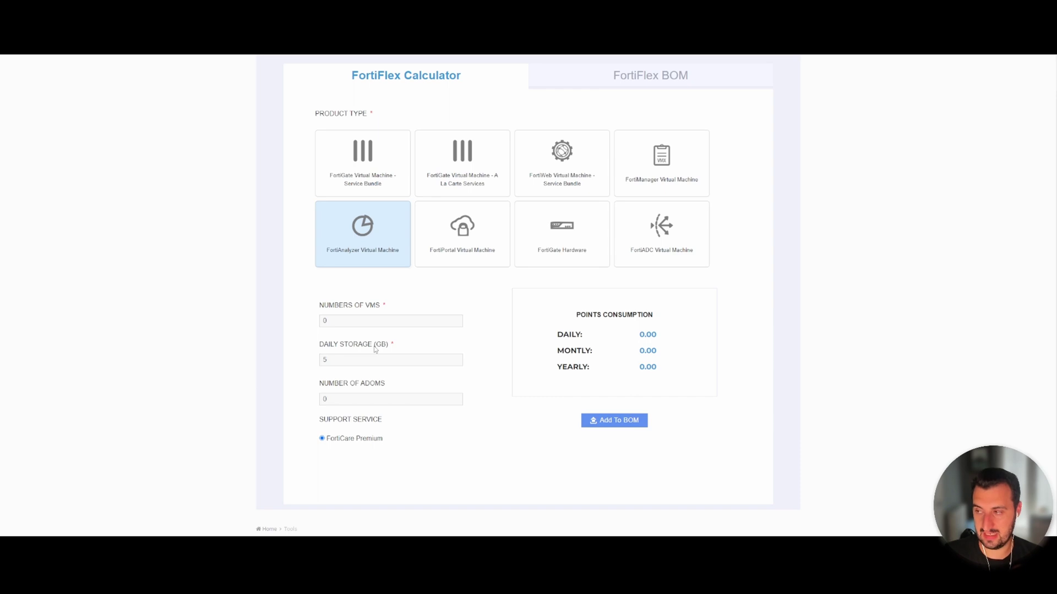
{"action": "left_click", "coordinate": [637, 181]}
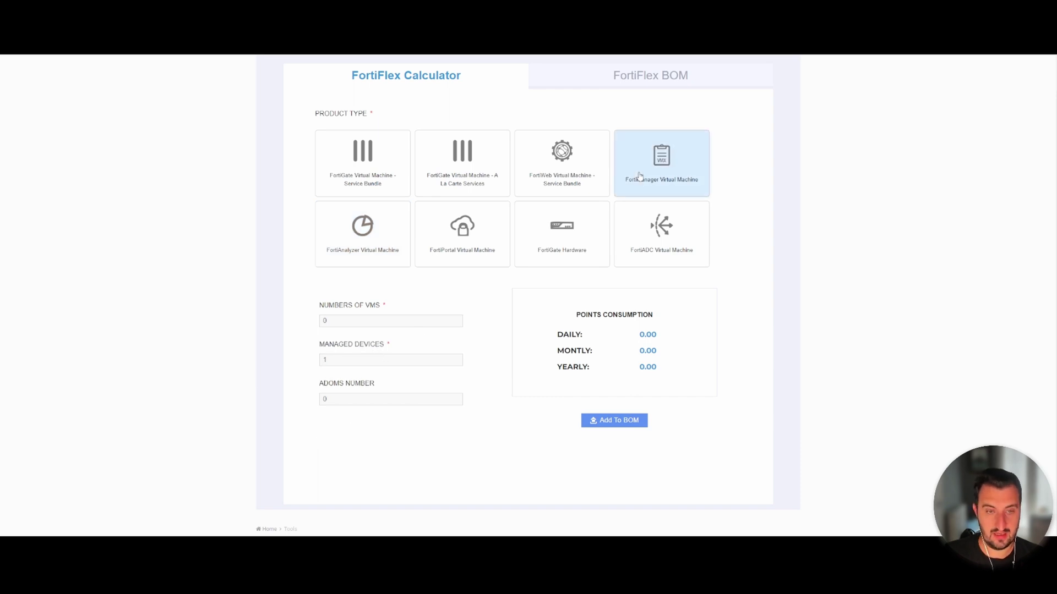
{"action": "double_click", "coordinate": [354, 361]}
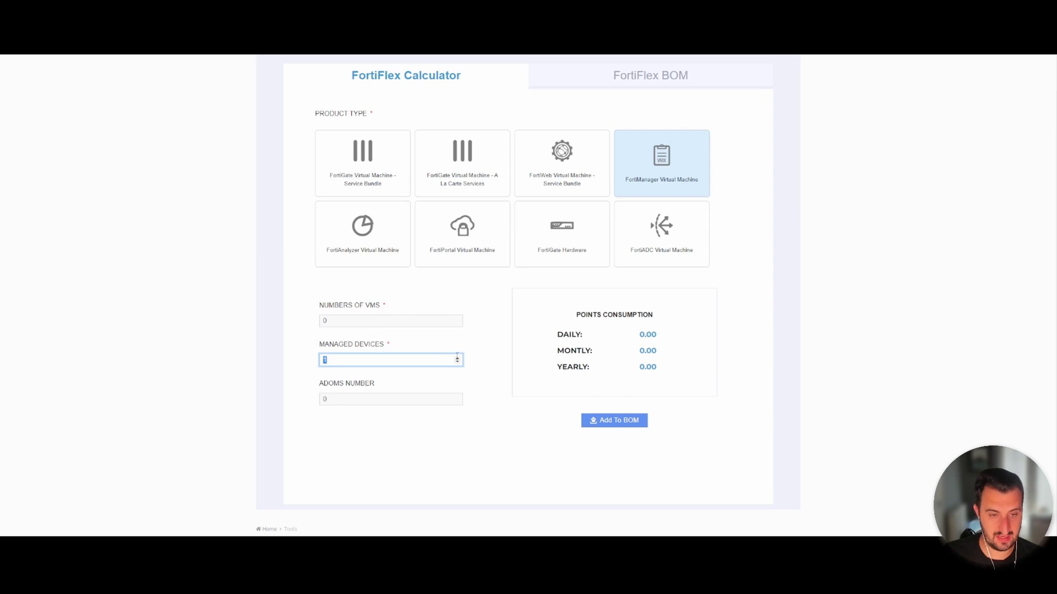
{"action": "type", "text": "5"}
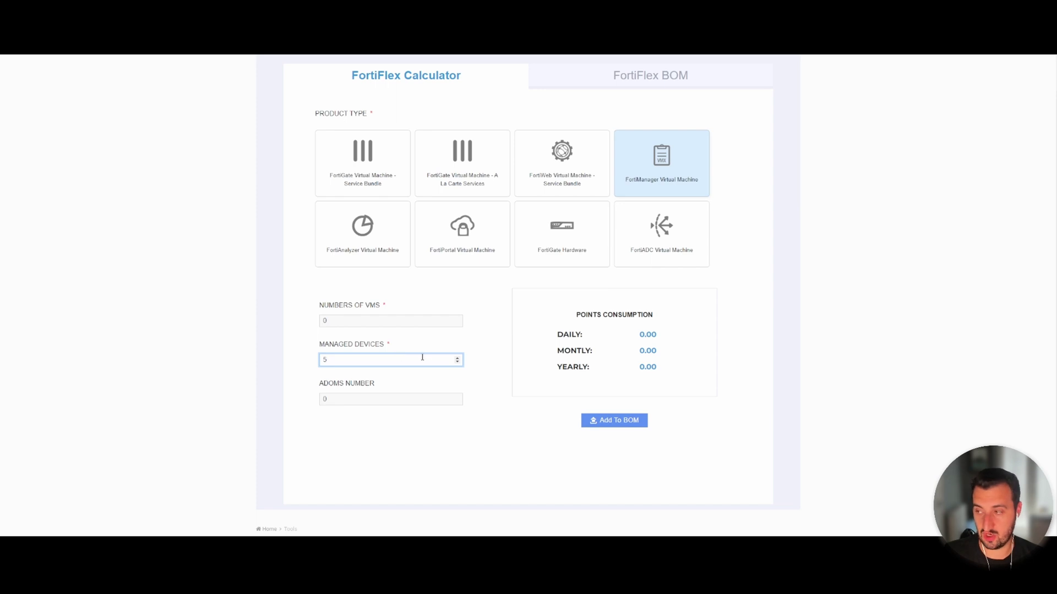
{"action": "left_click", "coordinate": [457, 357]}
{"action": "left_click", "coordinate": [457, 357]}
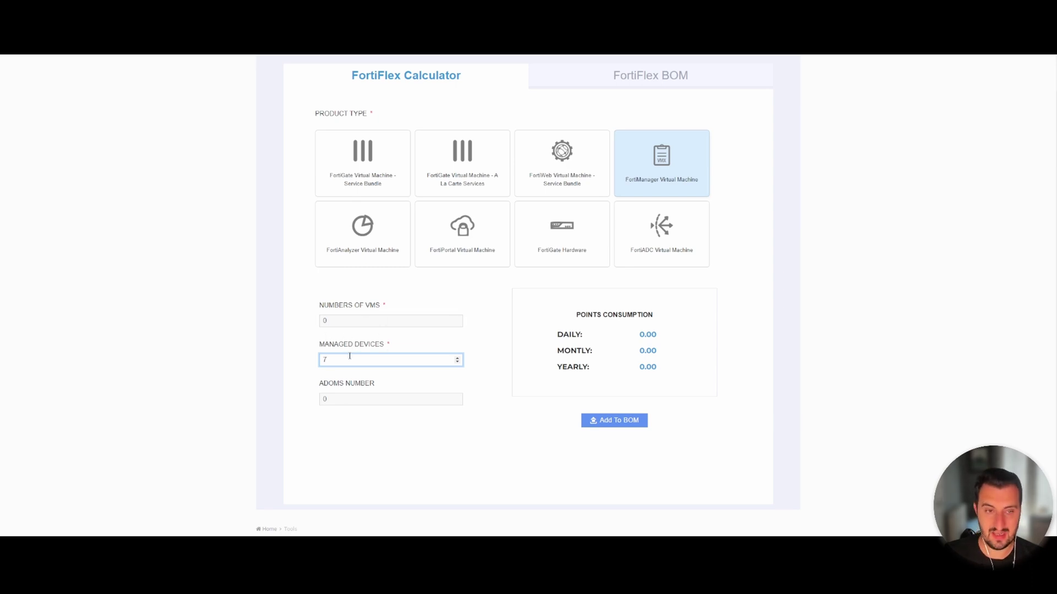
Select FortiAnalyzer VM with 7 GB daily storage, then switch to FortiPortal Virtual Machine
{"action": "left_click", "coordinate": [380, 261]}
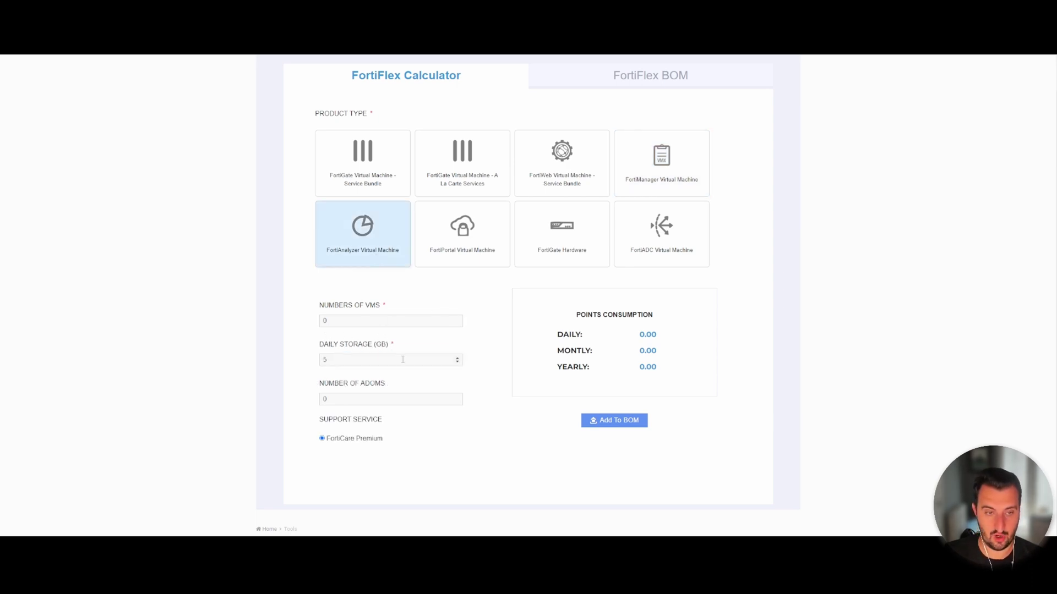
{"action": "left_click", "coordinate": [453, 358]}
{"action": "left_click", "coordinate": [457, 357]}
{"action": "left_click", "coordinate": [457, 358]}
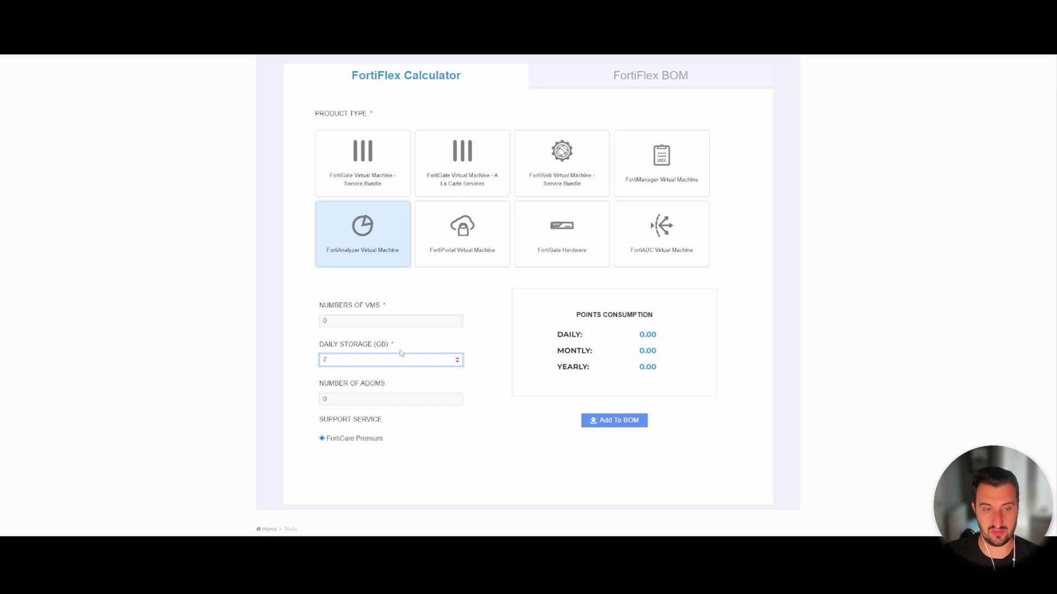
{"action": "left_click", "coordinate": [455, 247]}
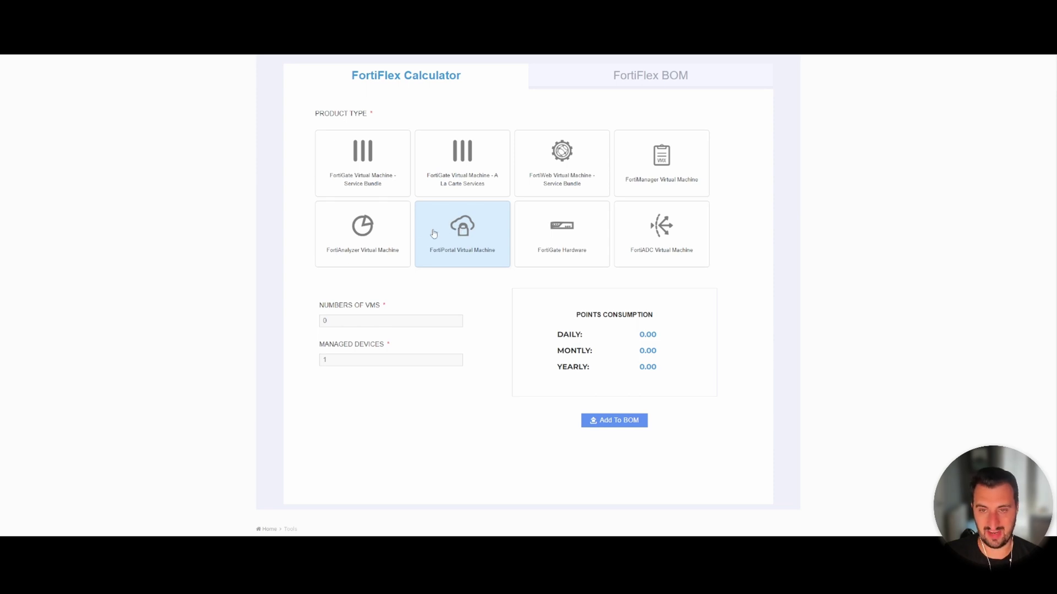
Select FortiGate Hardware as the product type
{"action": "left_click", "coordinate": [557, 242]}
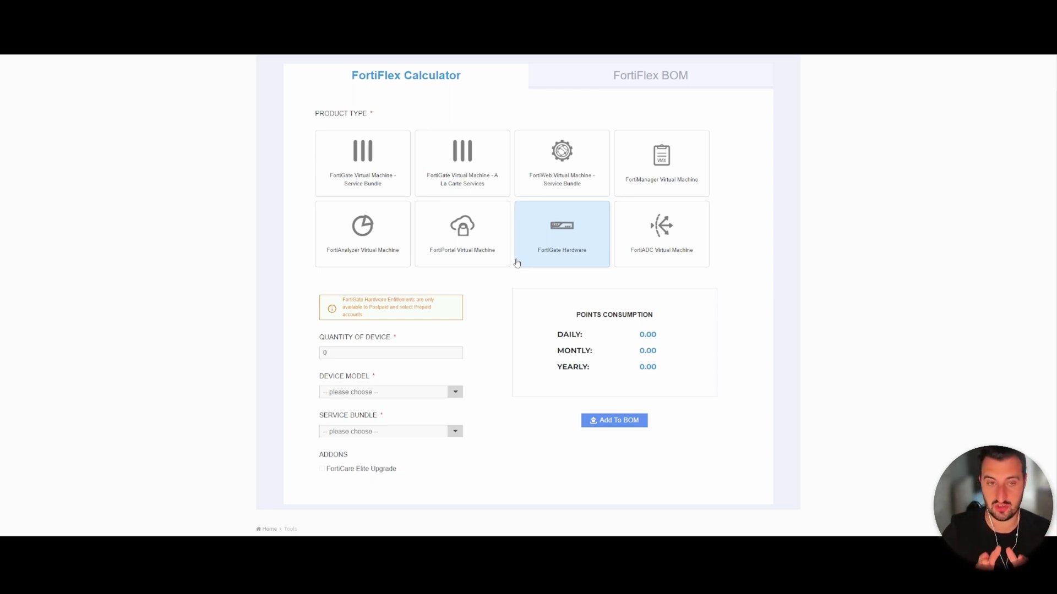
{"action": "left_click", "coordinate": [456, 393]}
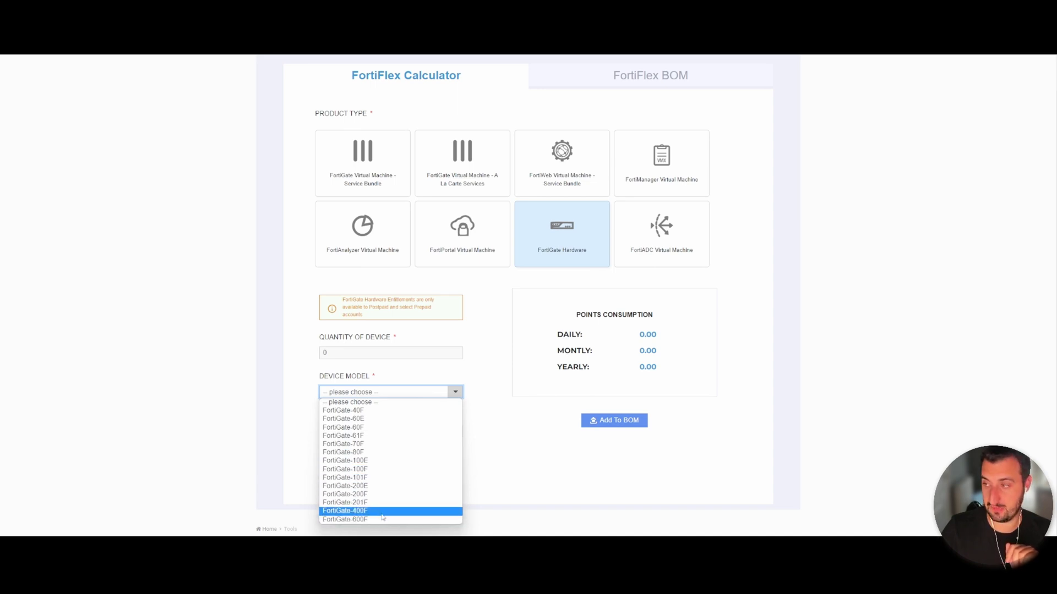
{"action": "left_click", "coordinate": [486, 449]}
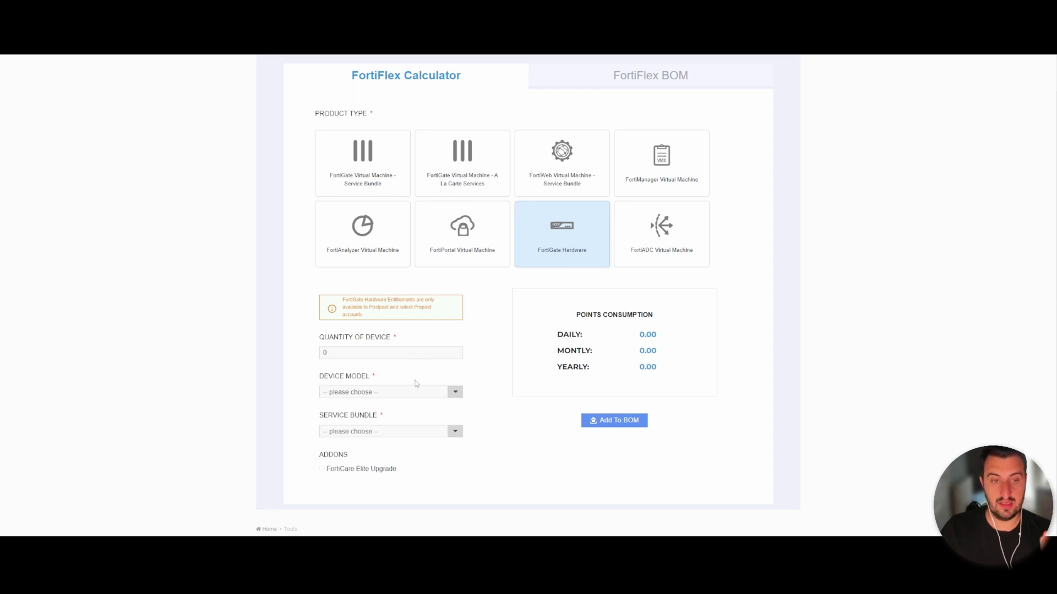
Set the hardware entry to device model FortiGate-80F with the ATP service bundle
{"action": "left_click", "coordinate": [390, 393]}
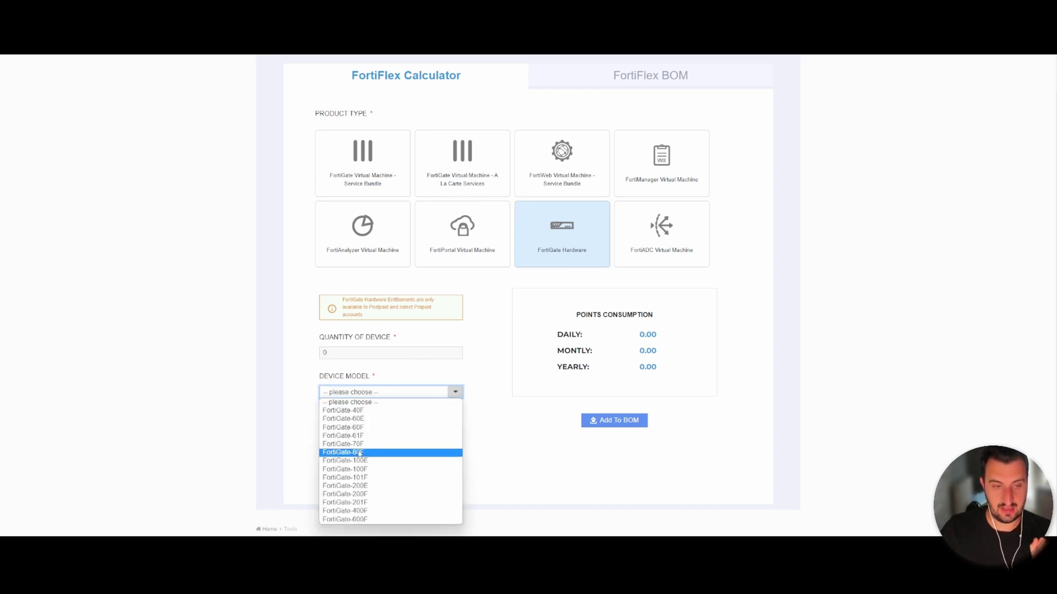
{"action": "left_click", "coordinate": [390, 452]}
{"action": "left_click", "coordinate": [389, 433]}
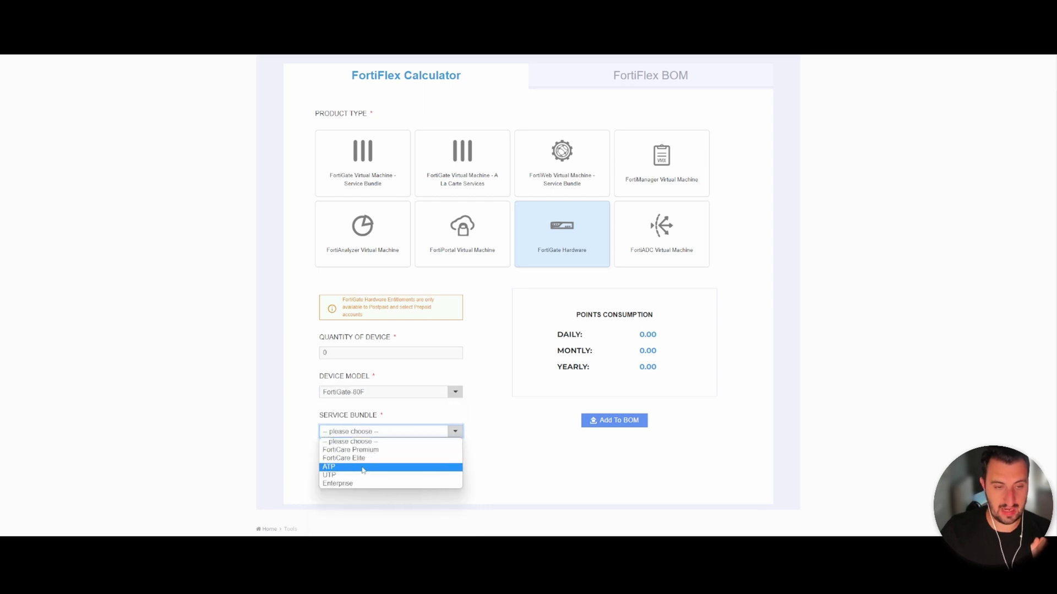
{"action": "left_click", "coordinate": [385, 466]}
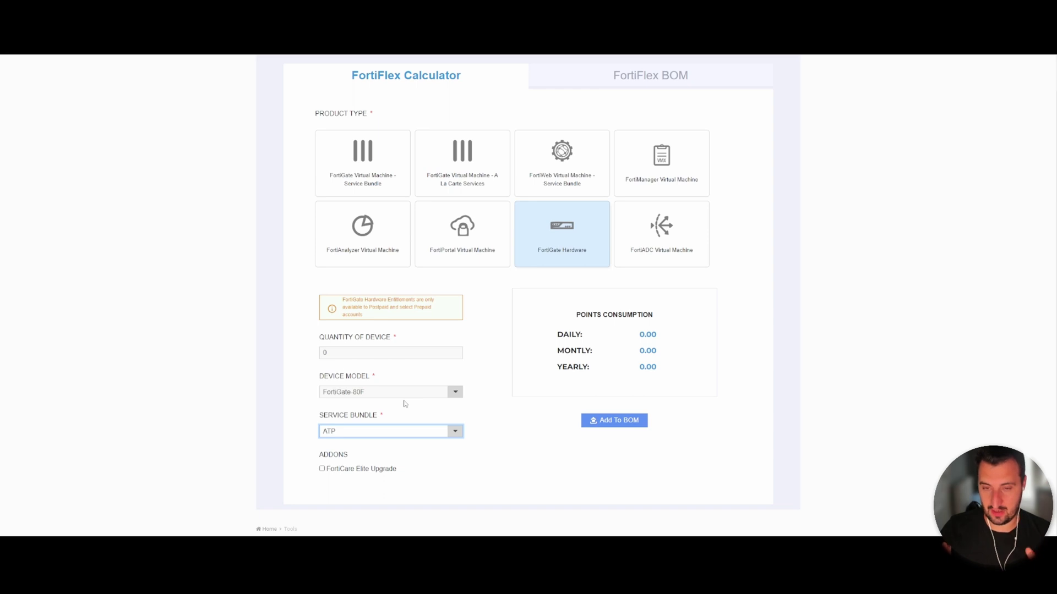
Change the FortiGate-80F service bundle from ATP to UTP
{"action": "left_click", "coordinate": [451, 434]}
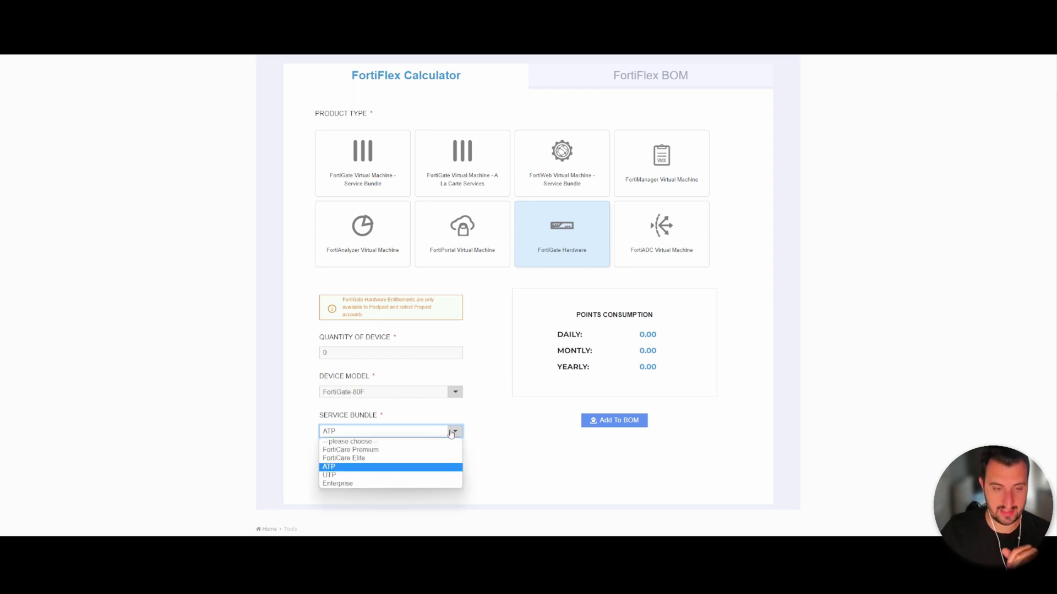
{"action": "left_click", "coordinate": [397, 476]}
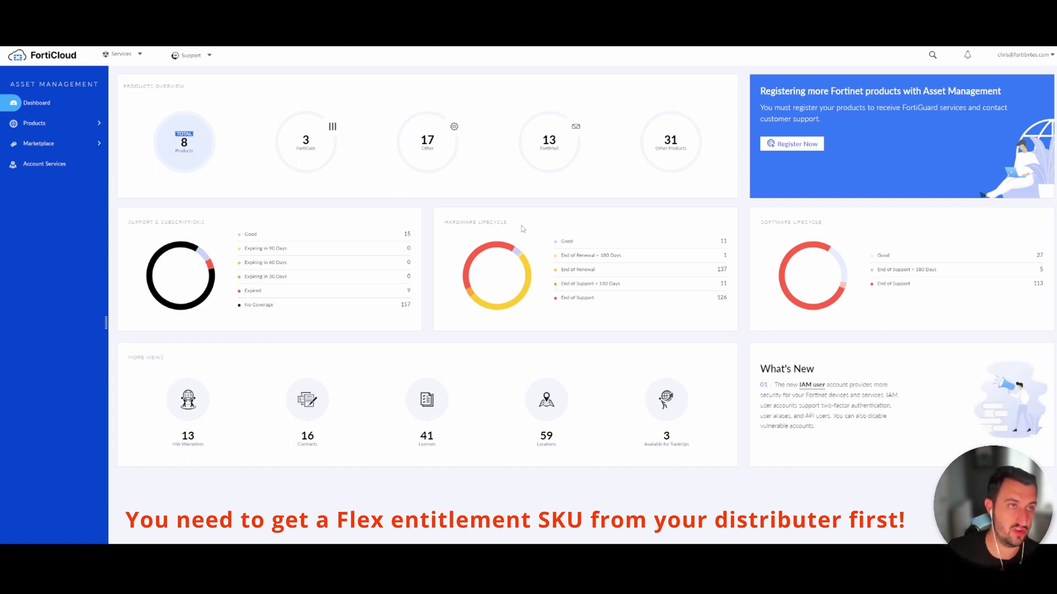
Open the FortiFlex portal from FortiCloud's Services menu
{"action": "left_click", "coordinate": [124, 55]}
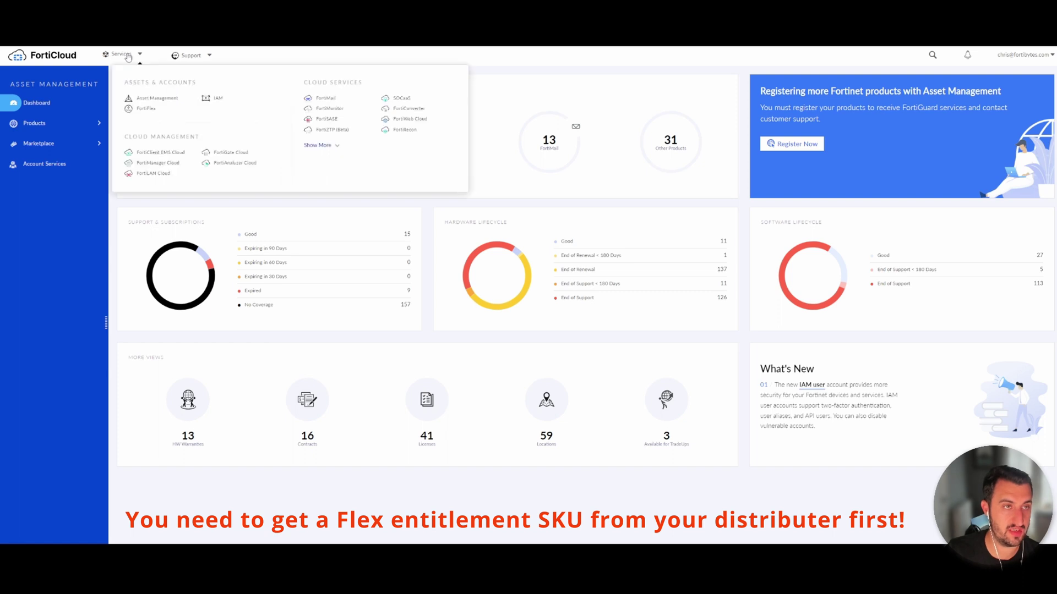
{"action": "left_click", "coordinate": [142, 113]}
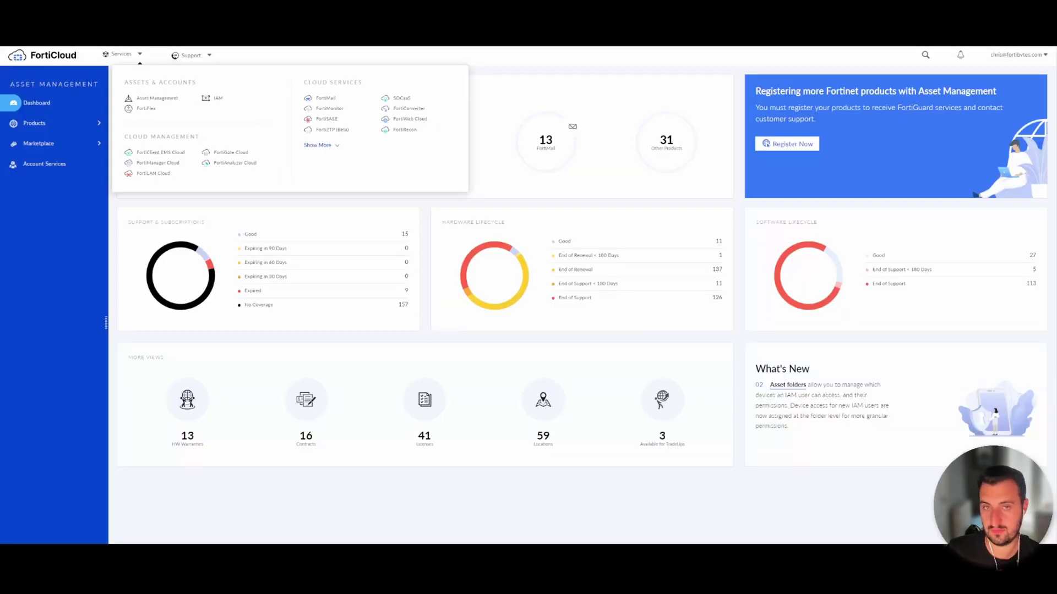